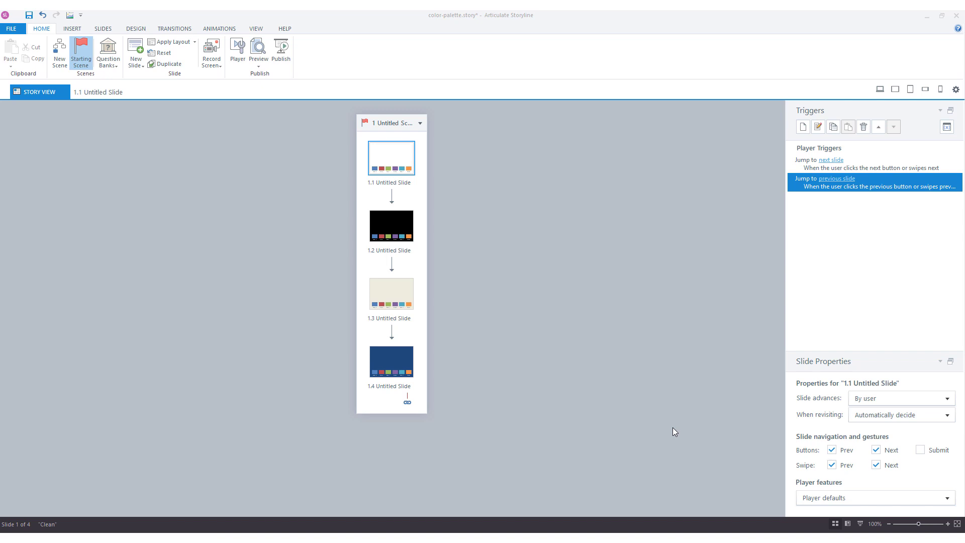
Step: Open slide 1.1 and change the fill of the rectangle above the Accent 1 label to the red Accent 2 theme color
{"action": "key", "text": "Return"}
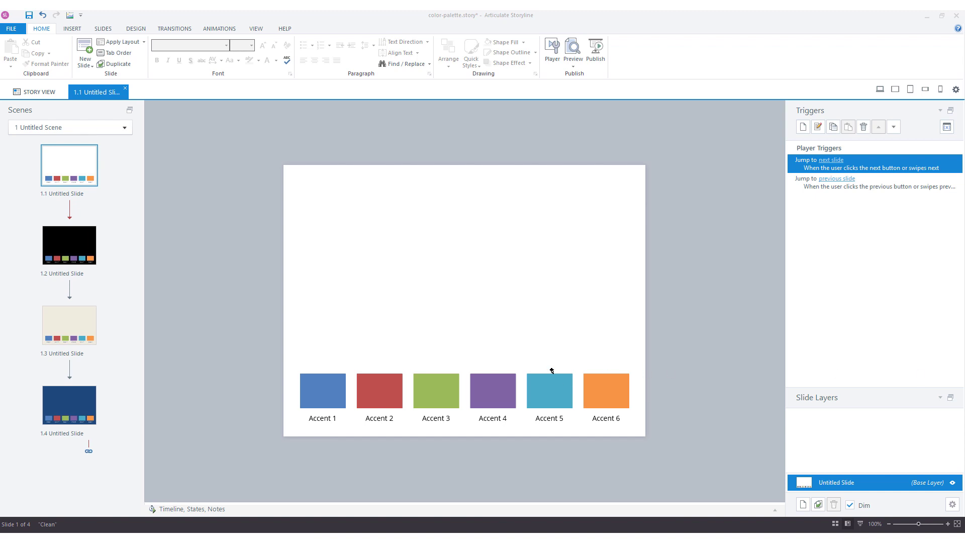
{"action": "left_click", "coordinate": [334, 377]}
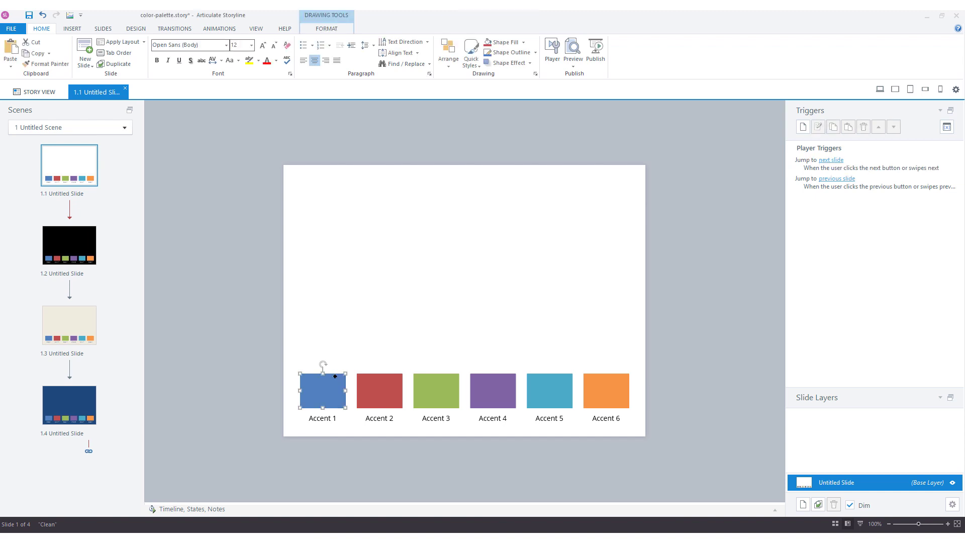
{"action": "left_click", "coordinate": [327, 28]}
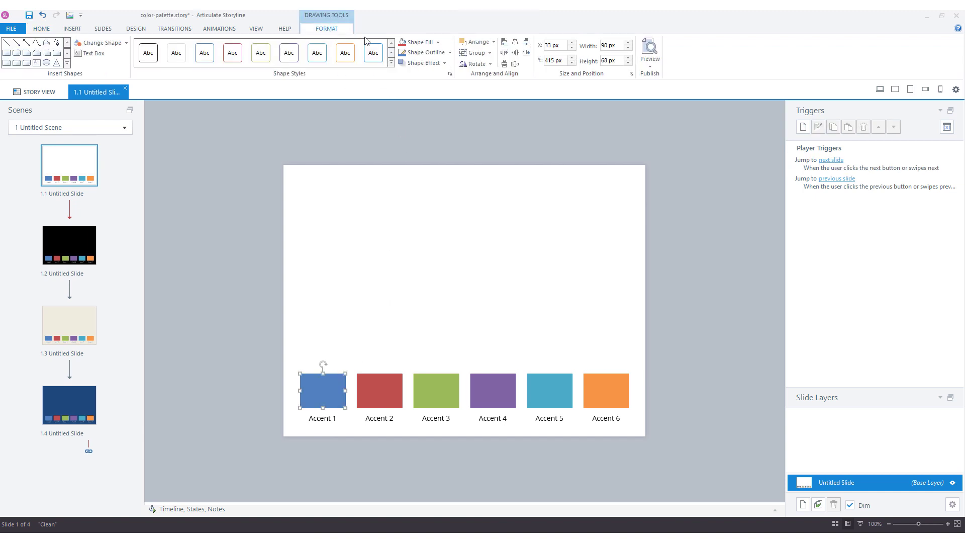
{"action": "left_click", "coordinate": [430, 44]}
{"action": "left_click", "coordinate": [437, 42]}
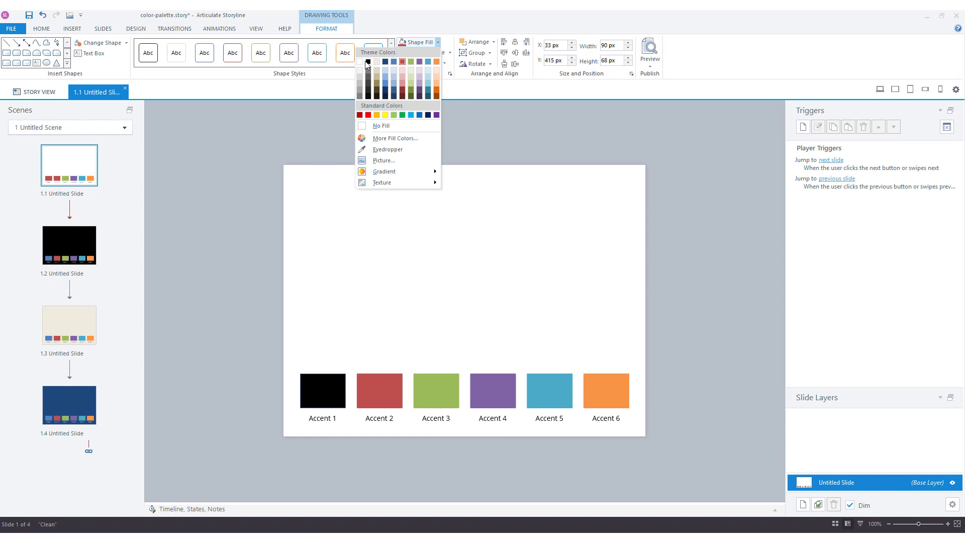
{"action": "left_click", "coordinate": [452, 100]}
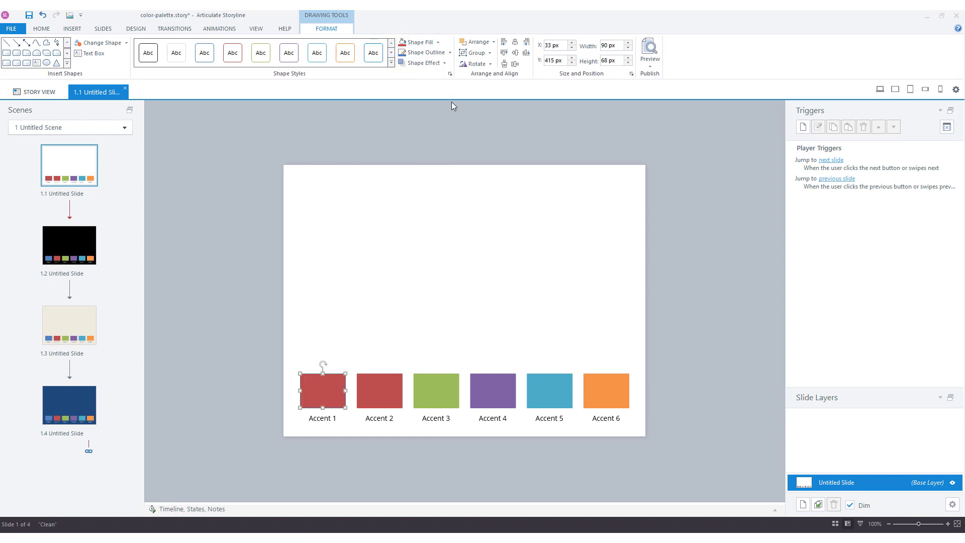
Step: Examine the theme colors offered as font color for the Accent 1 label without applying one
{"action": "left_click", "coordinate": [331, 416]}
{"action": "key", "text": "Escape"}
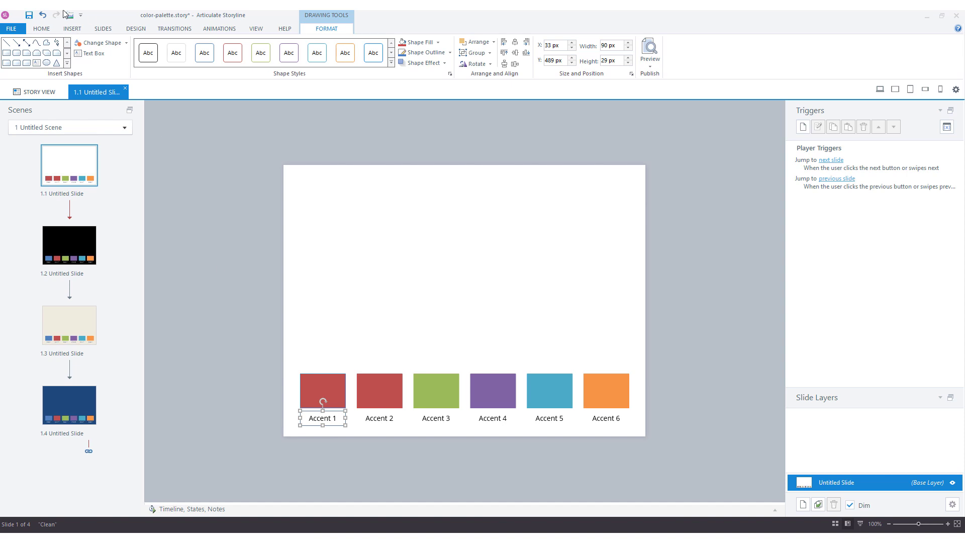
{"action": "left_click", "coordinate": [42, 28]}
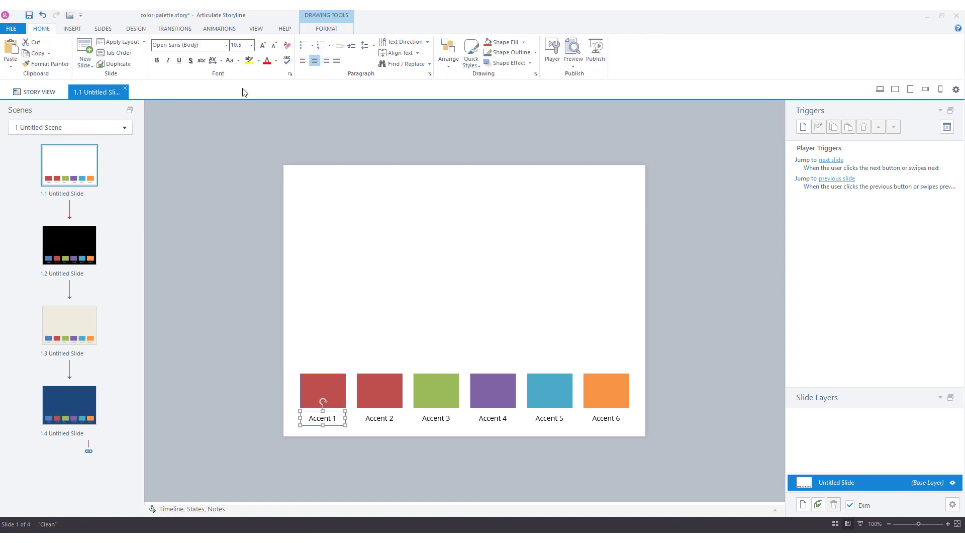
{"action": "left_click", "coordinate": [275, 61]}
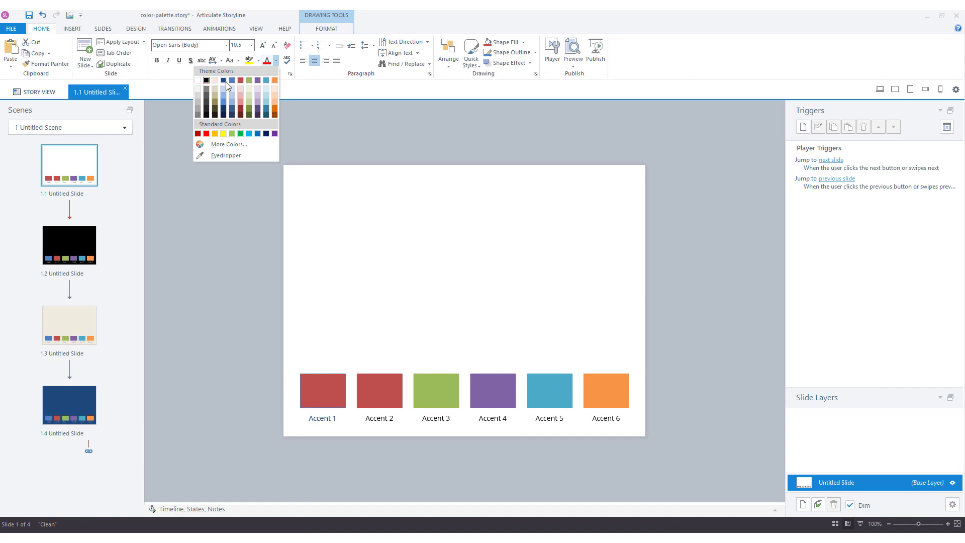
{"action": "key", "text": "Escape"}
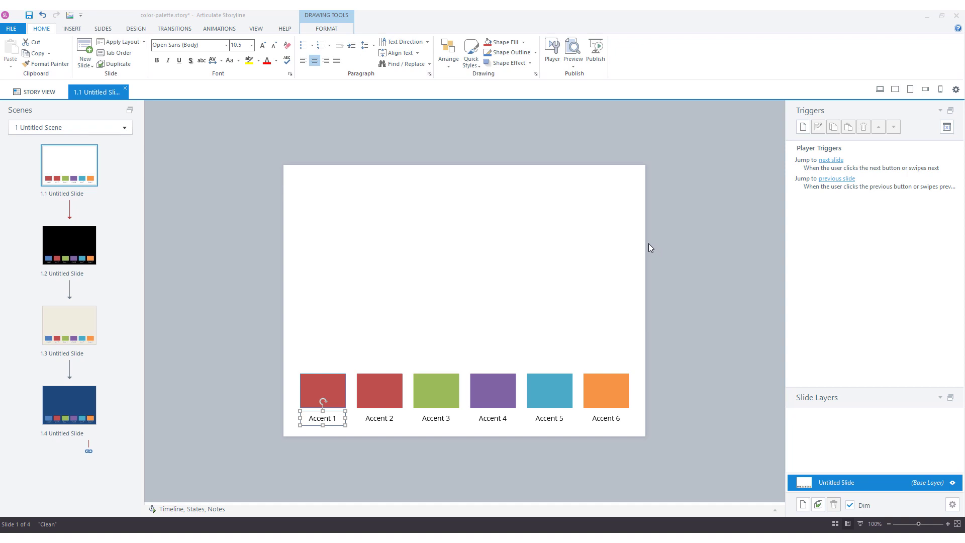
Step: Examine the available theme color sets and the color slots offered when creating new theme colors
{"action": "left_click", "coordinate": [142, 31]}
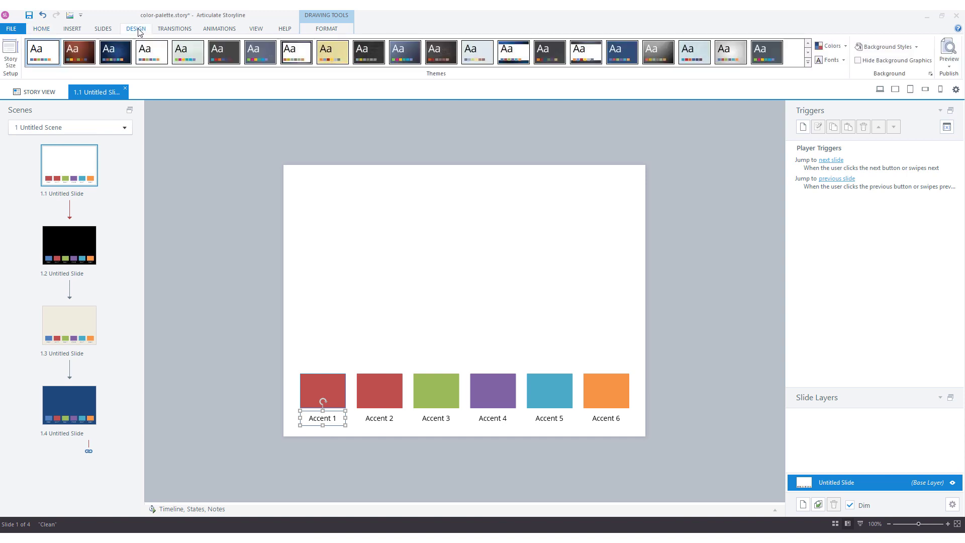
{"action": "left_click", "coordinate": [841, 47]}
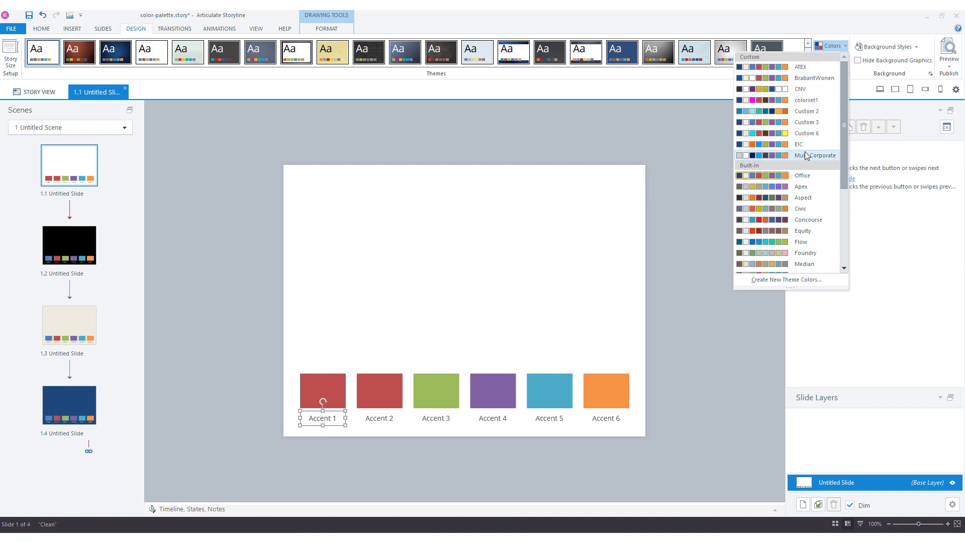
{"action": "left_click", "coordinate": [770, 280]}
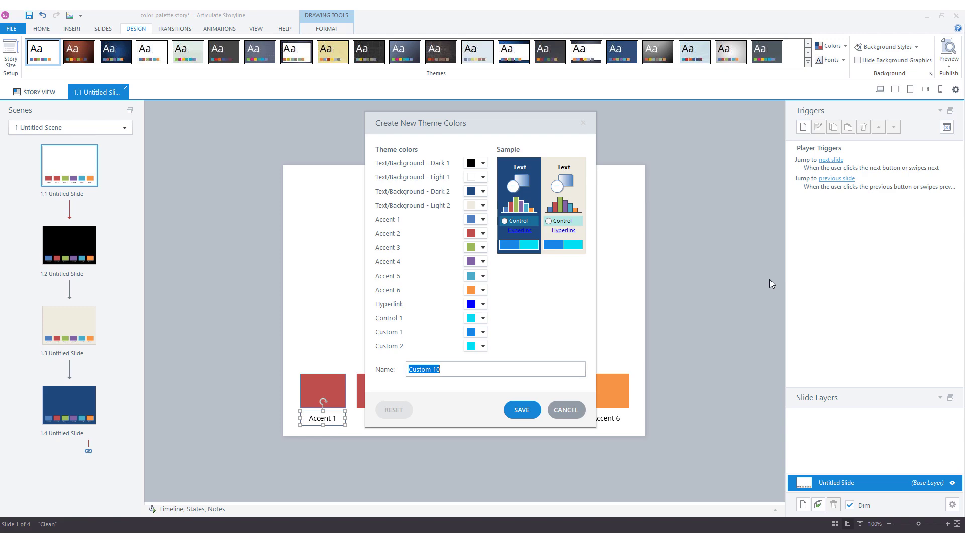
{"action": "key", "text": "End"}
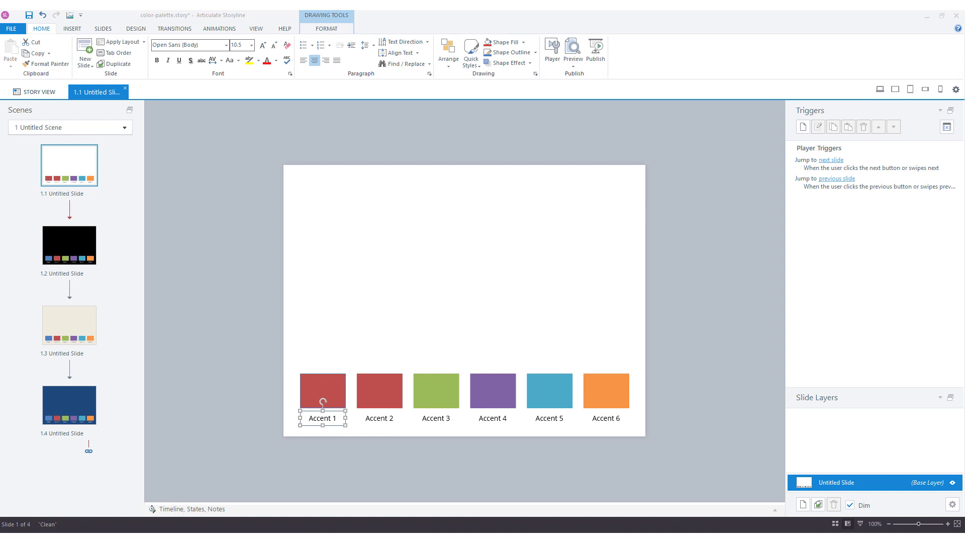
Step: Create a new theme color set with Accent 1 set to #55AA91, add that color to the custom colors, and save the set
{"action": "key", "text": "ctrl+c"}
{"action": "left_click", "coordinate": [140, 30]}
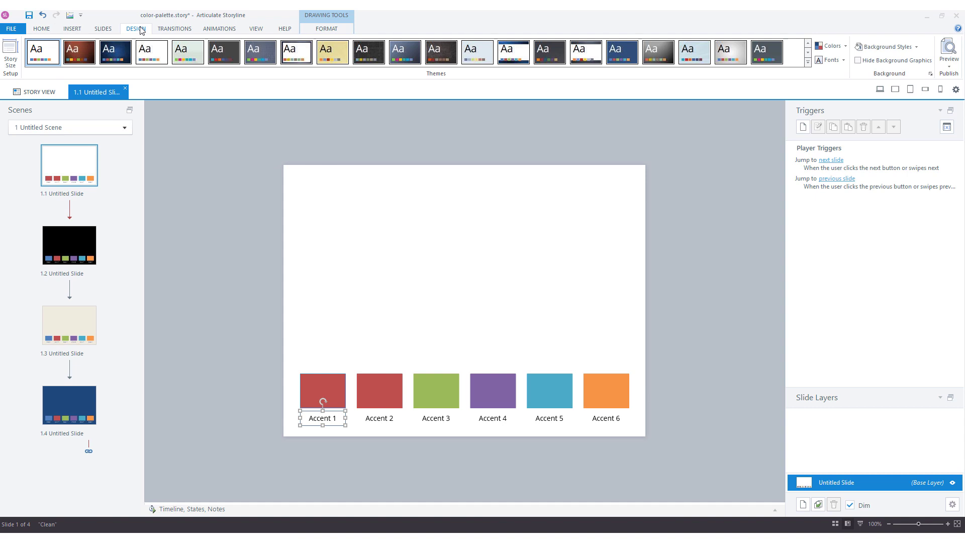
{"action": "left_click", "coordinate": [839, 47]}
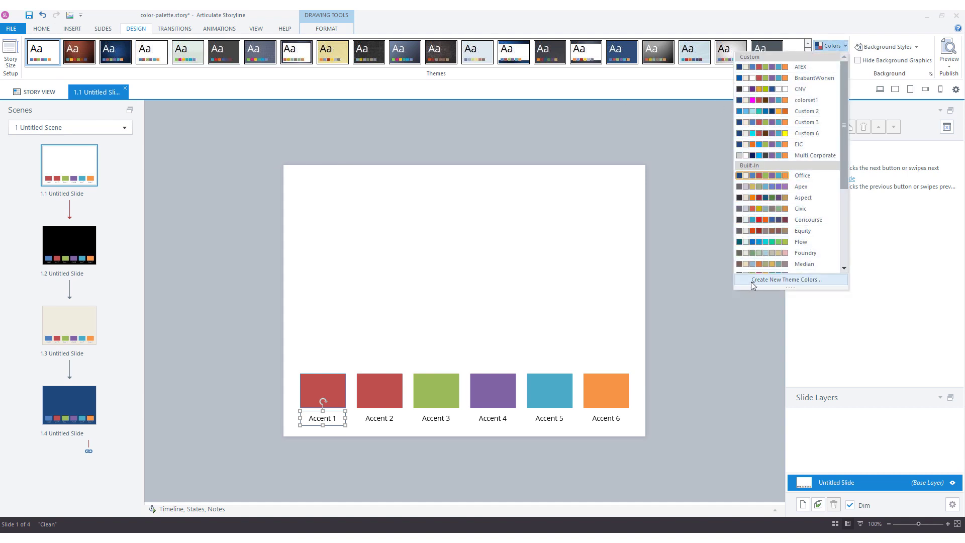
{"action": "left_click", "coordinate": [764, 279]}
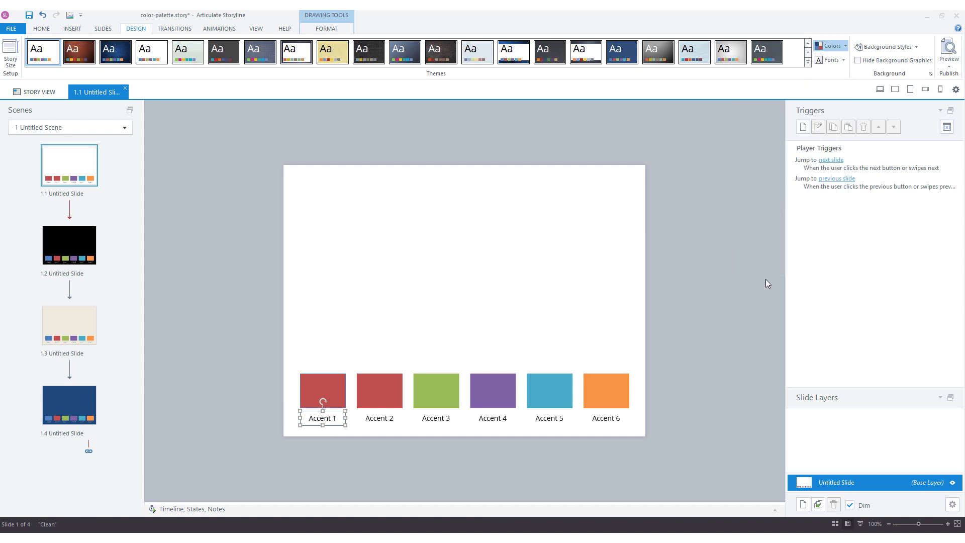
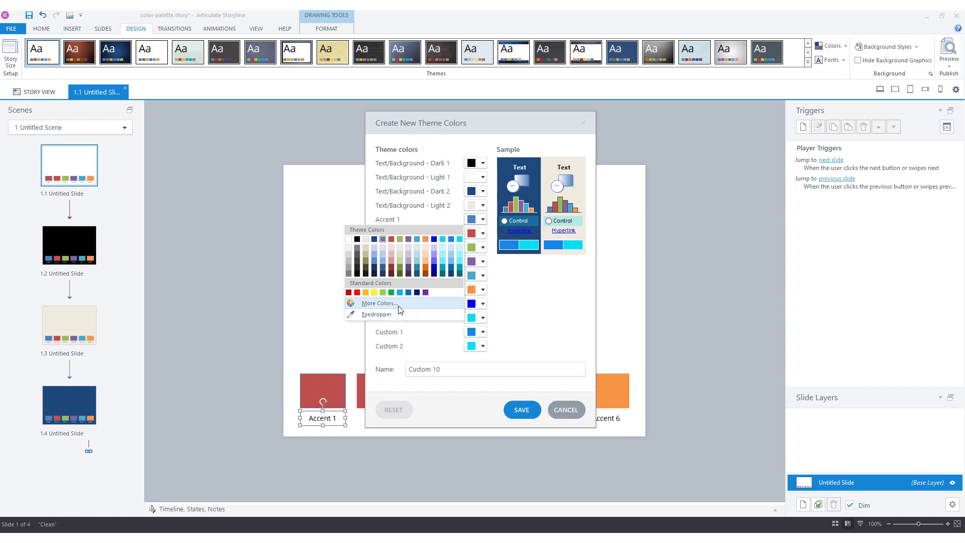
{"action": "left_click", "coordinate": [399, 304]}
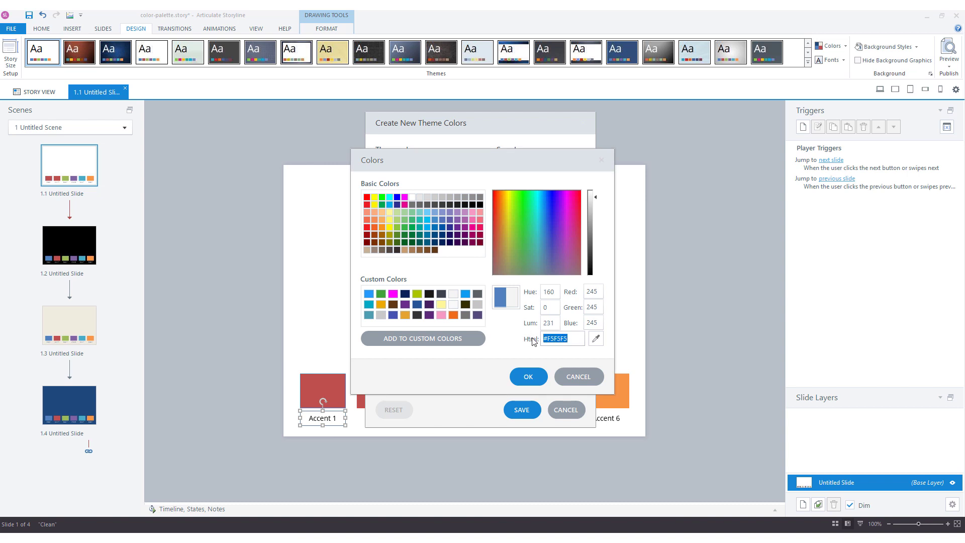
{"action": "type", "text": "#55AA91"}
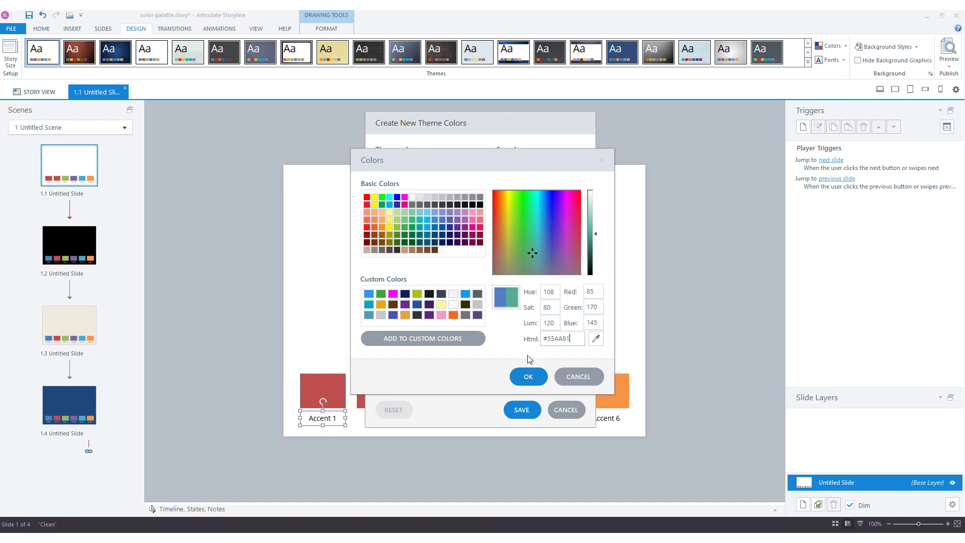
{"action": "left_click", "coordinate": [447, 339]}
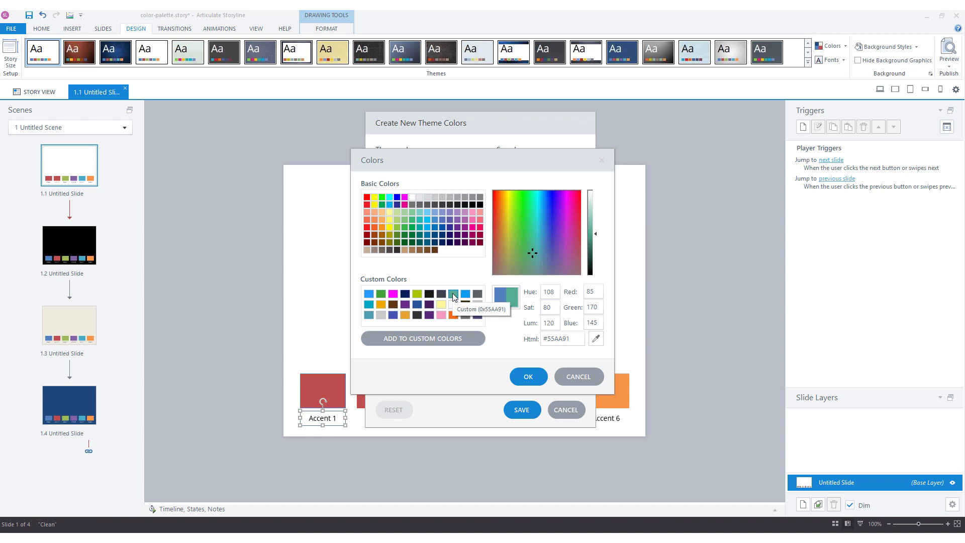
{"action": "left_click", "coordinate": [518, 377]}
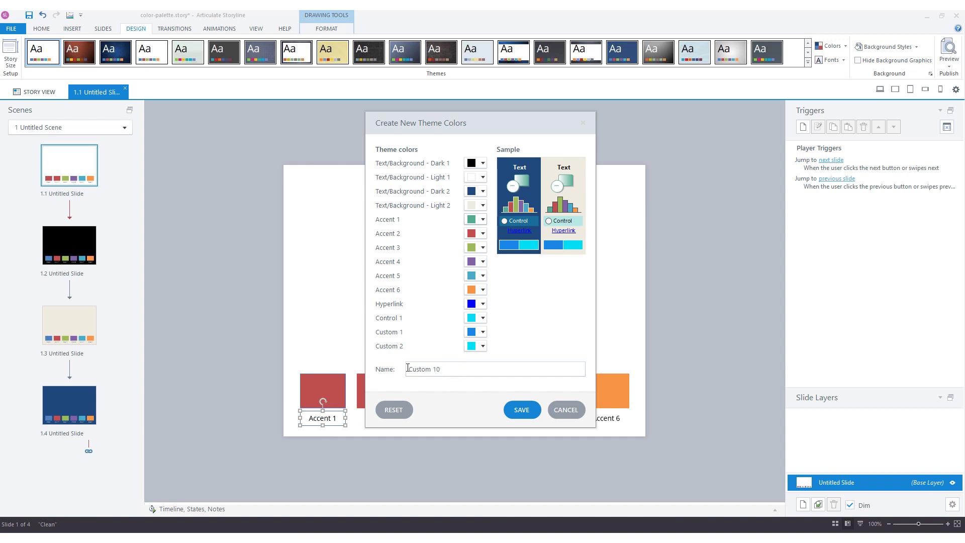
{"action": "left_click", "coordinate": [523, 411]}
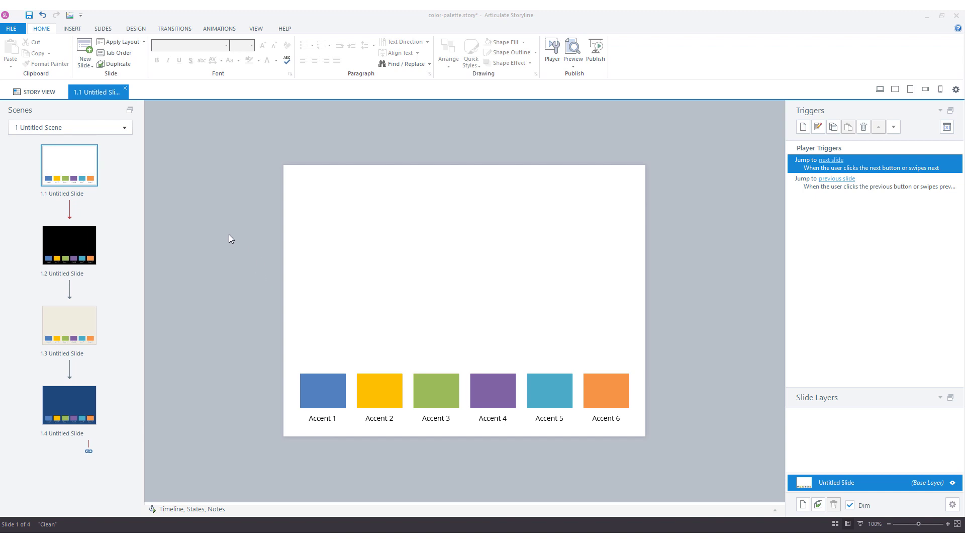
Step: Edit the custom theme color set "My color set": set Accent 2 to purple #A659A6, add it to the custom colors, and save
{"action": "left_click", "coordinate": [135, 29]}
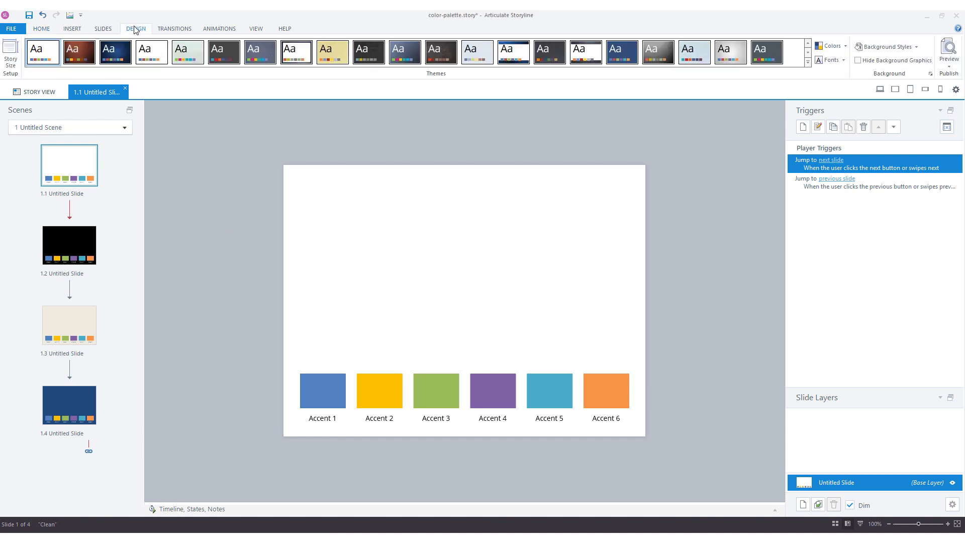
{"action": "left_click", "coordinate": [832, 46]}
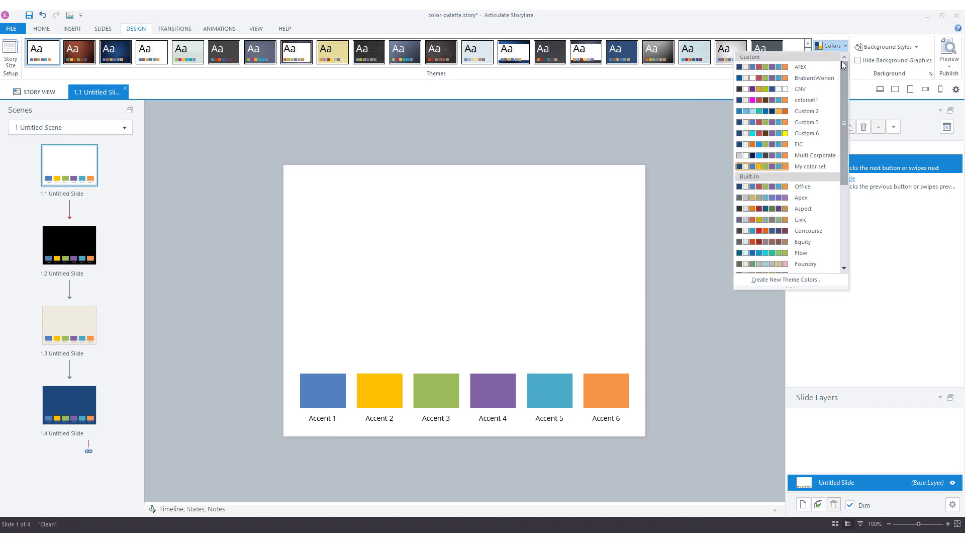
{"action": "right_click", "coordinate": [813, 168]}
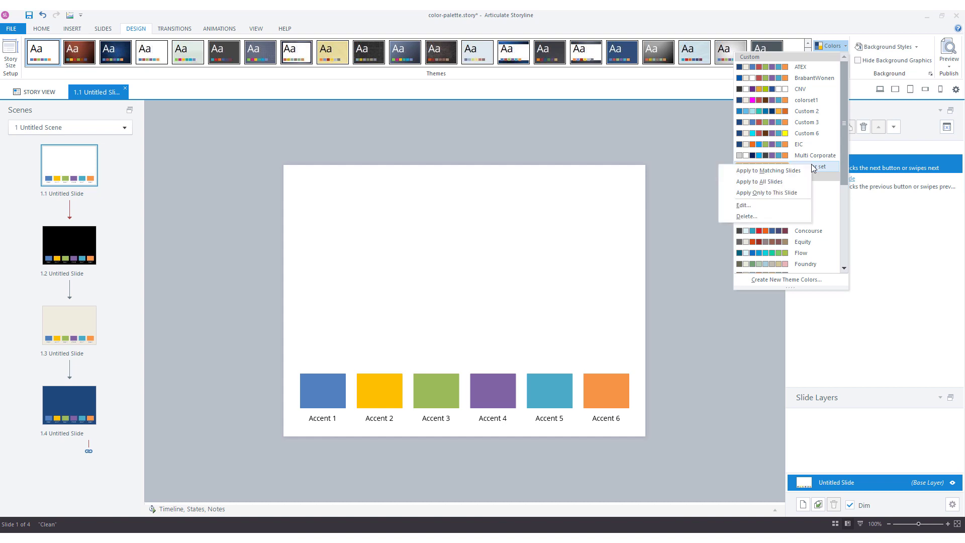
{"action": "left_click", "coordinate": [759, 208]}
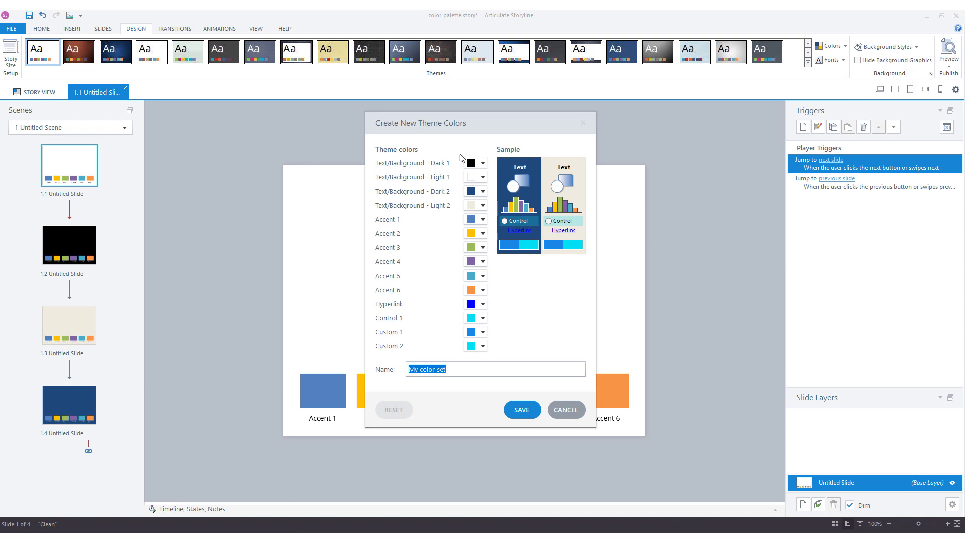
{"action": "left_click_drag", "start_coordinate": [462, 125], "coordinate": [512, 120]}
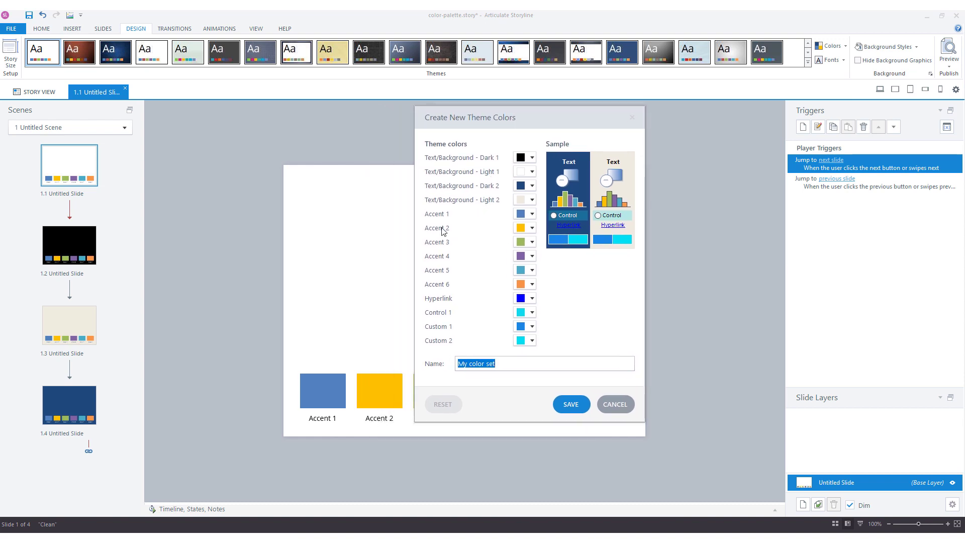
{"action": "left_click", "coordinate": [527, 230]}
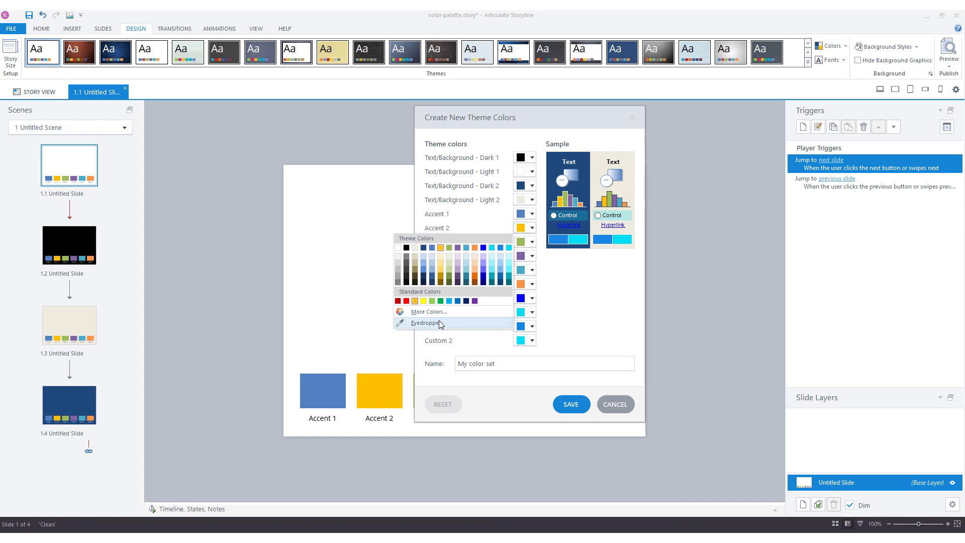
{"action": "left_click", "coordinate": [437, 312]}
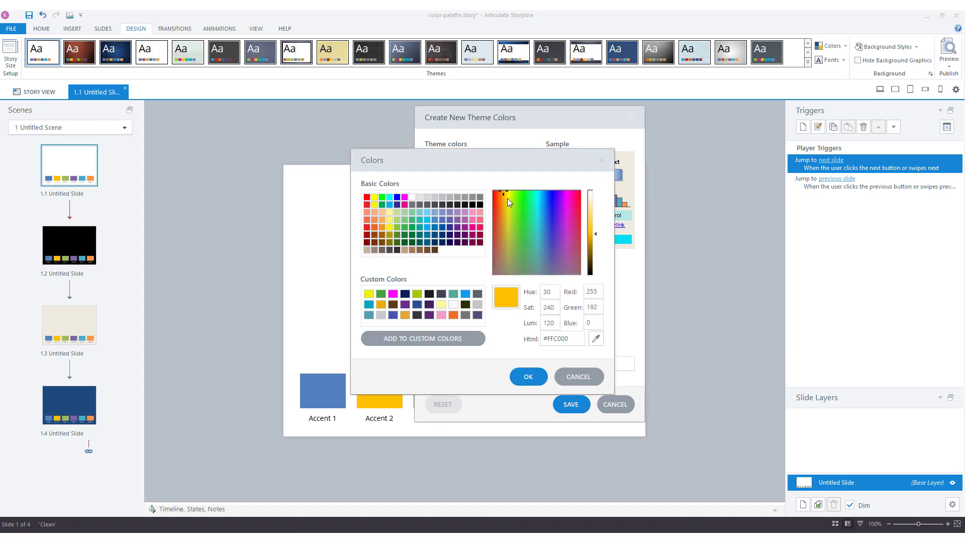
{"action": "left_click_drag", "start_coordinate": [504, 193], "coordinate": [566, 256]}
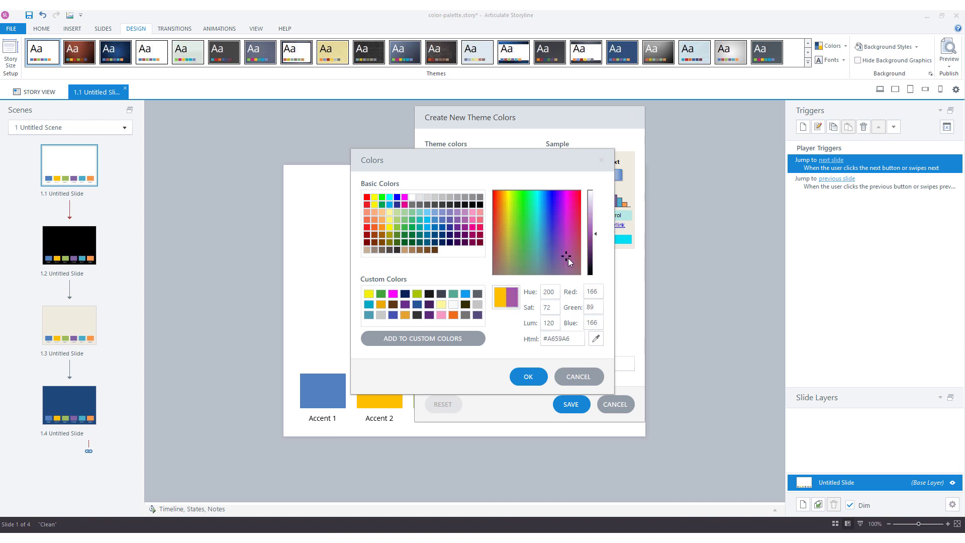
{"action": "left_click", "coordinate": [419, 337]}
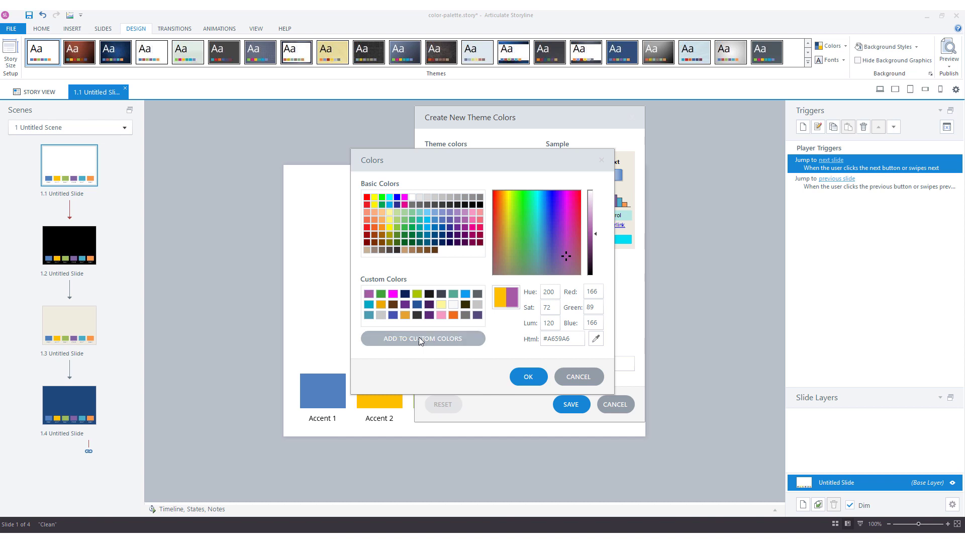
{"action": "left_click", "coordinate": [528, 375]}
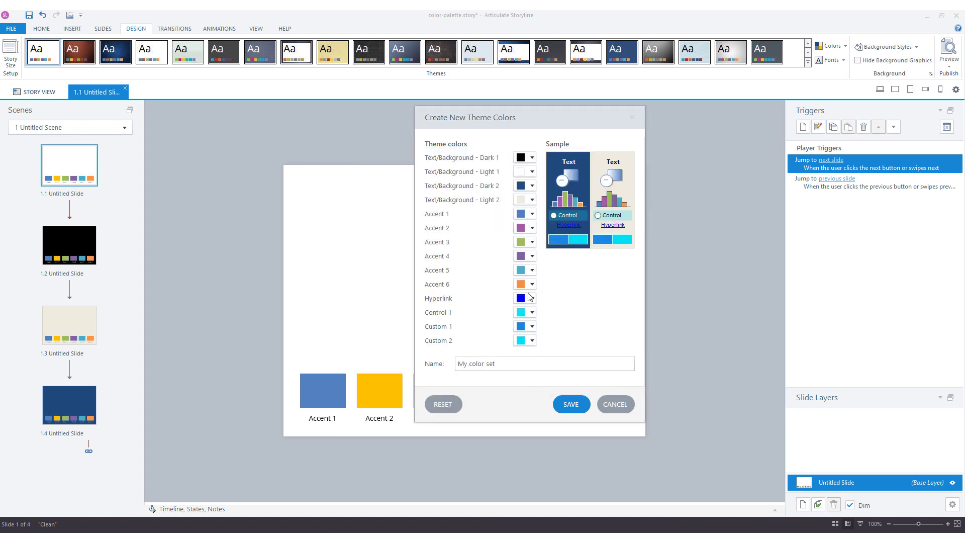
{"action": "left_click", "coordinate": [576, 405]}
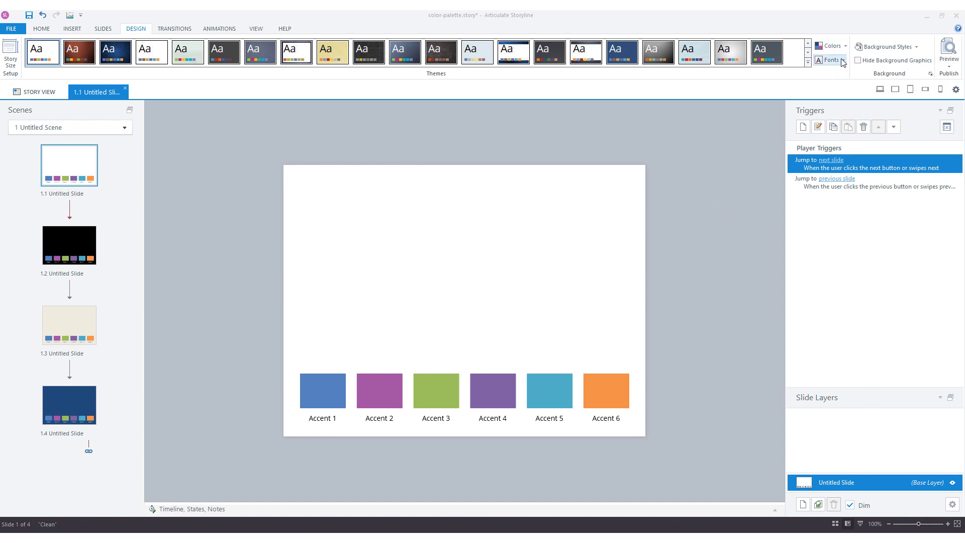
Step: Apply the "My color set" theme colors to all slides
{"action": "left_click", "coordinate": [832, 46]}
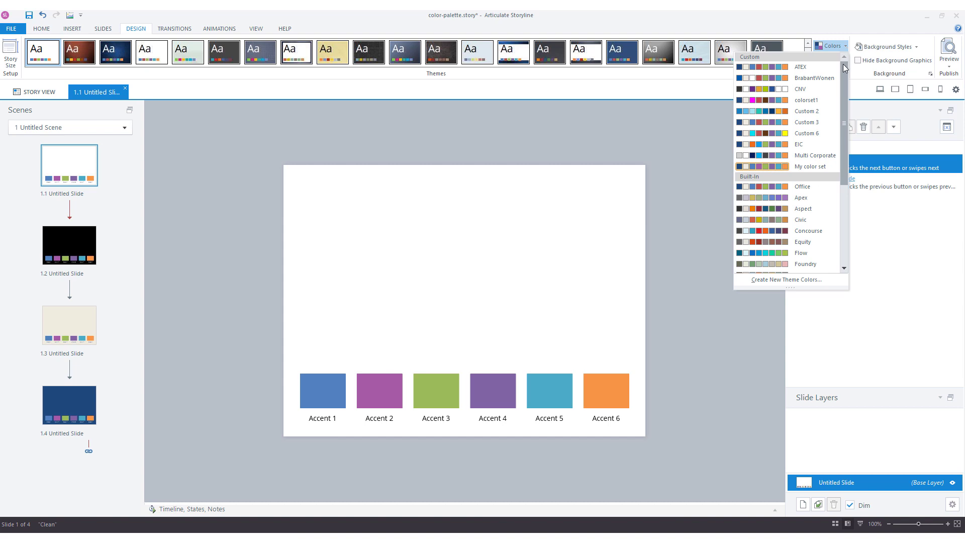
{"action": "right_click", "coordinate": [822, 166]}
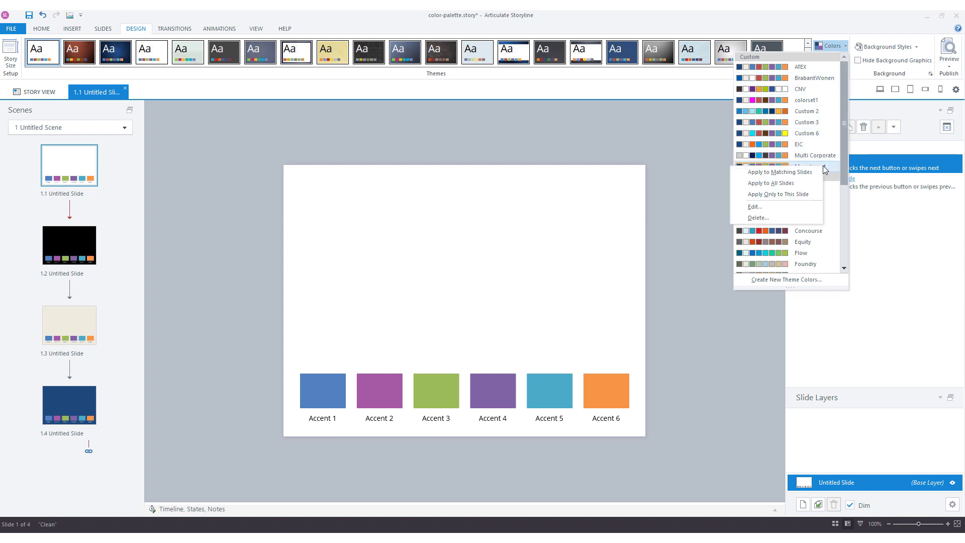
{"action": "left_click", "coordinate": [794, 185]}
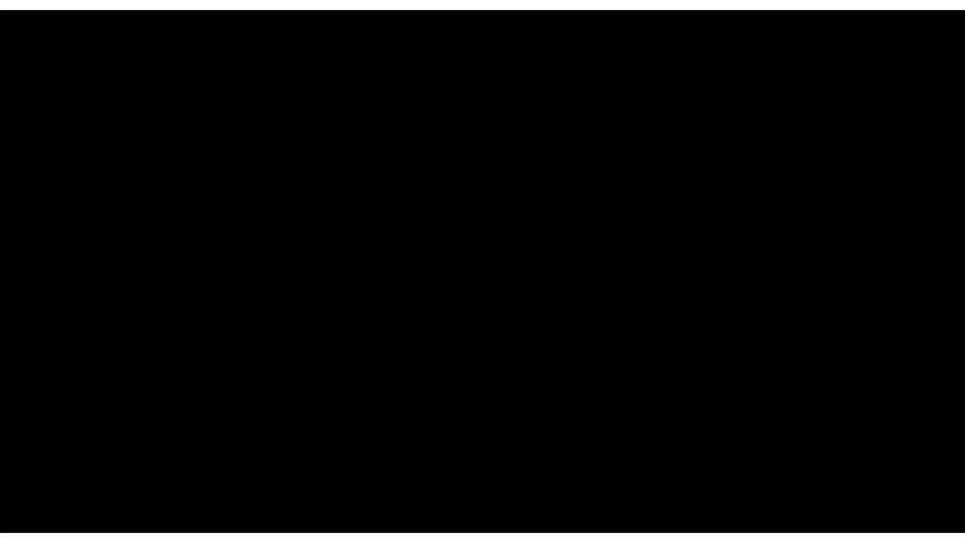